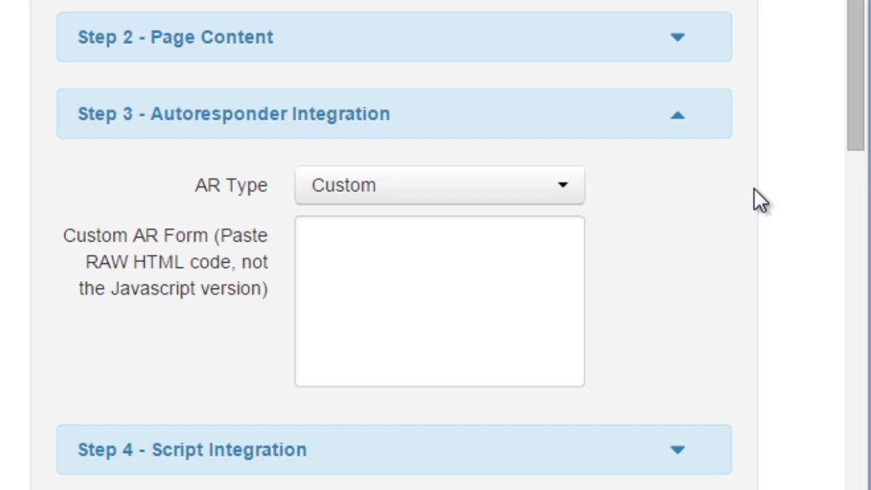
{"action": "left_click", "coordinate": [512, 198]}
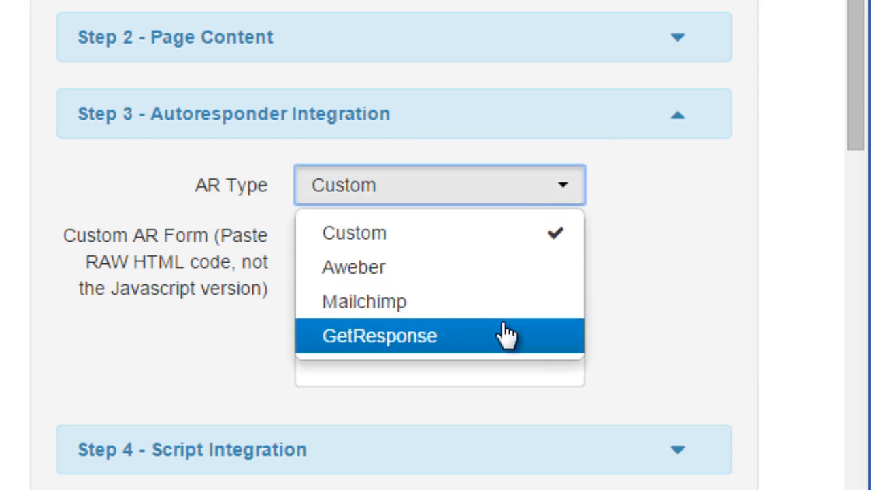
{"action": "left_click", "coordinate": [691, 270]}
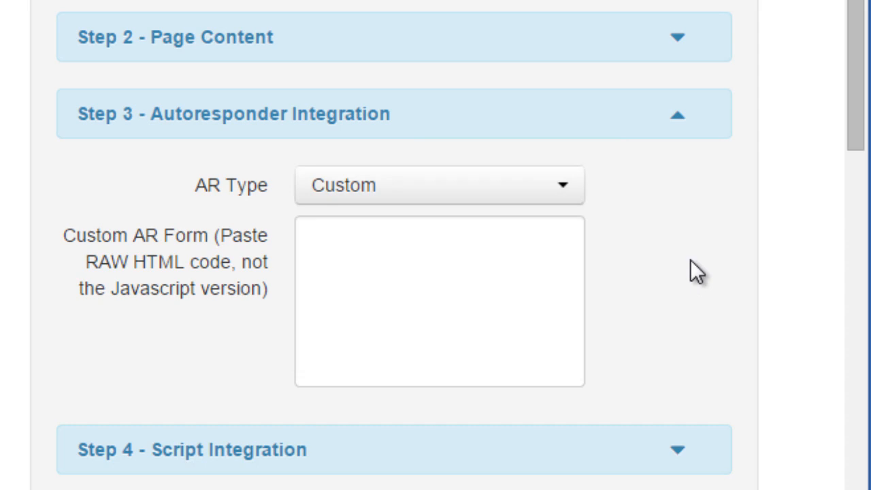
{"action": "mouse_move", "coordinate": [510, 278]}
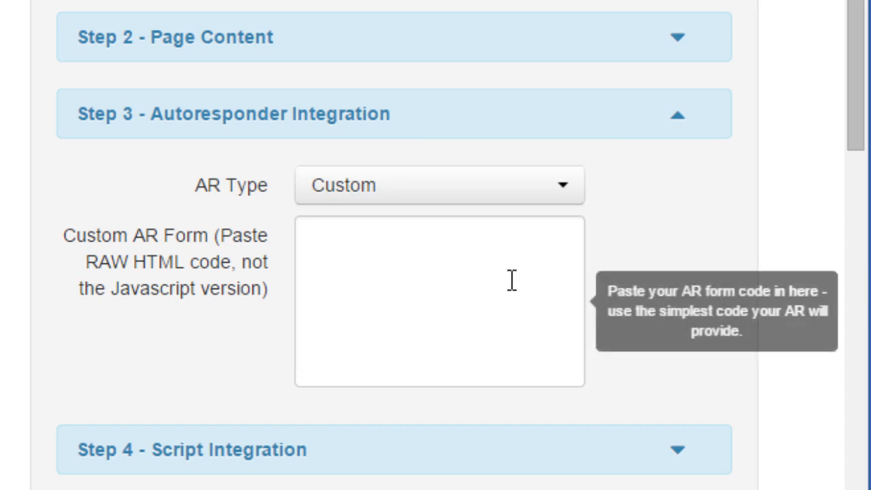
{"action": "left_click", "coordinate": [395, 289]}
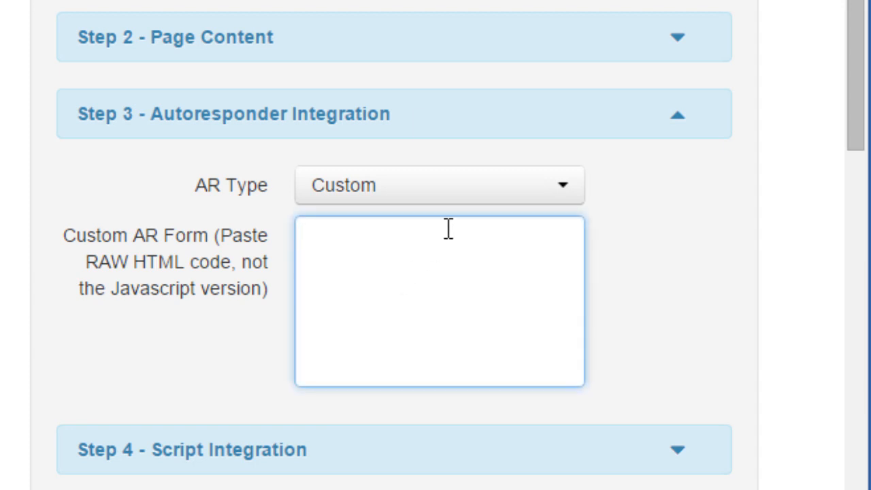
{"action": "left_click", "coordinate": [474, 206]}
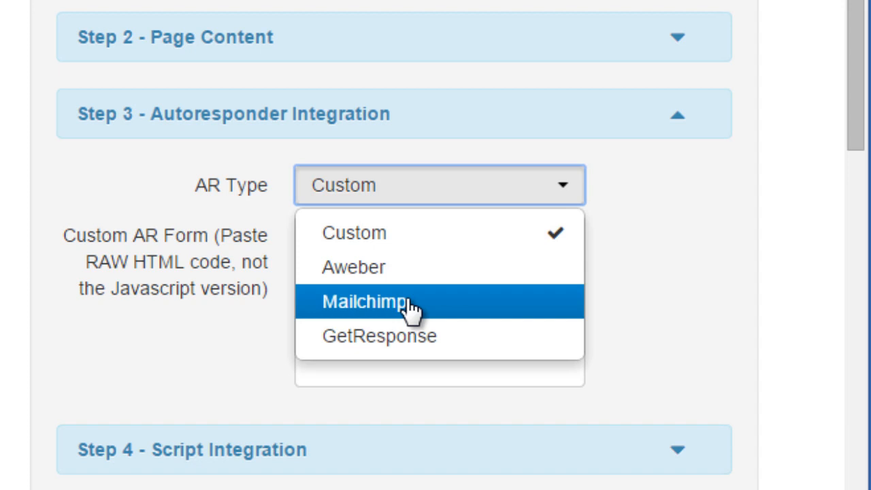
{"action": "left_click", "coordinate": [647, 234]}
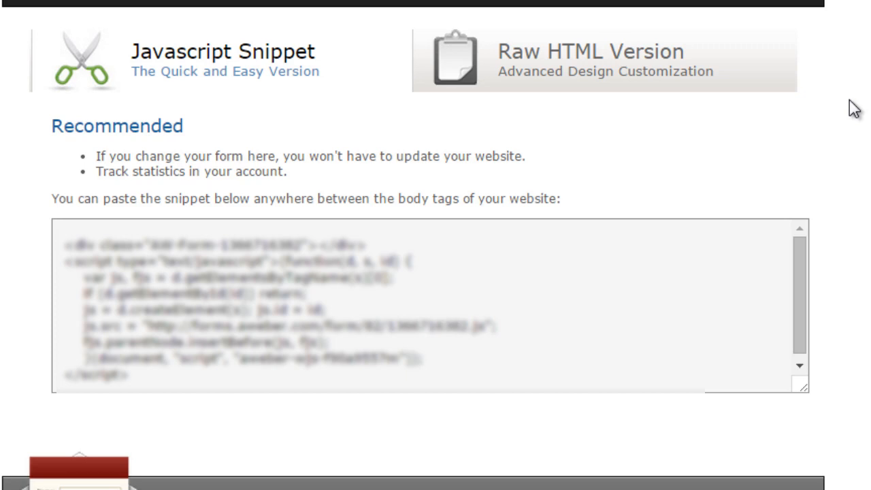
Copy the complete Raw HTML Version code of the AWeber web form.
{"action": "left_click", "coordinate": [642, 85]}
{"action": "left_click", "coordinate": [389, 306]}
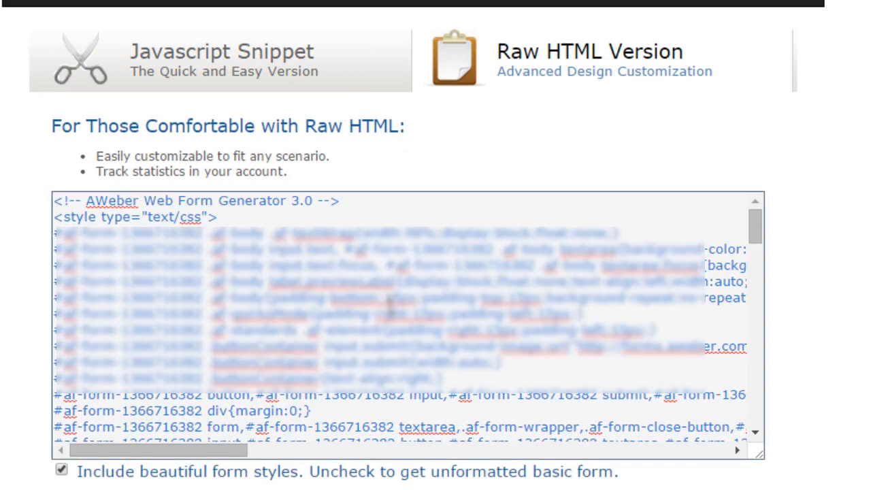
{"action": "left_click", "coordinate": [293, 300]}
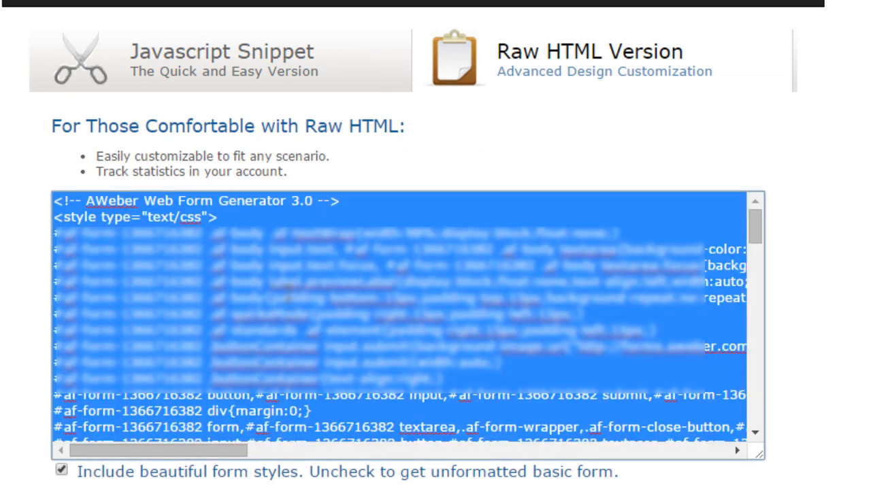
{"action": "right_click", "coordinate": [286, 252]}
Return to the landing page editor and paste the copied AWeber code into the Custom AR Form field.
{"action": "left_click", "coordinate": [333, 1]}
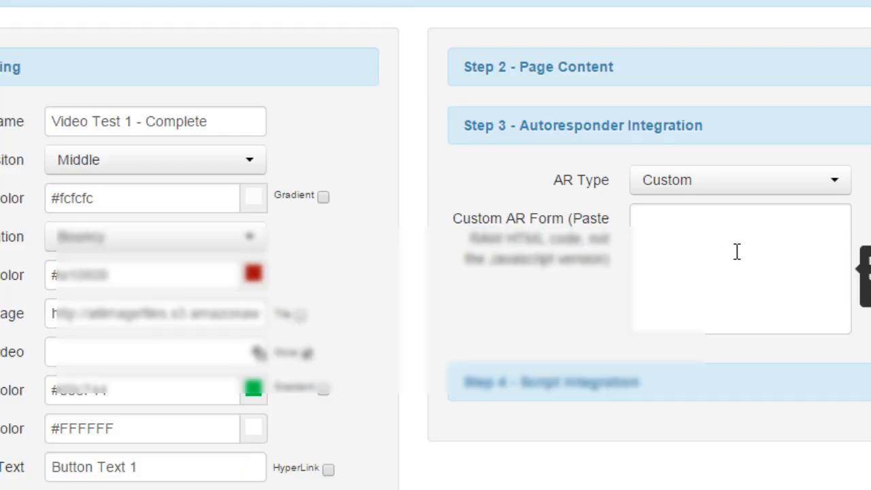
{"action": "right_click", "coordinate": [734, 245]}
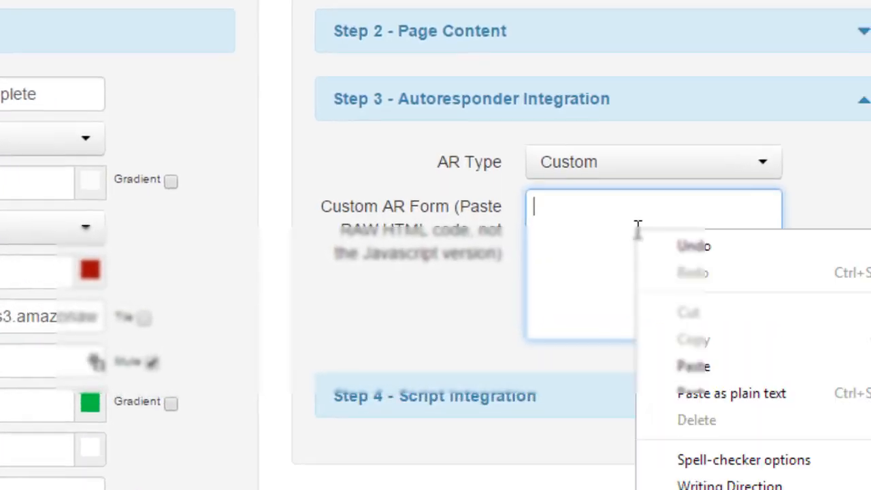
{"action": "left_click", "coordinate": [578, 379]}
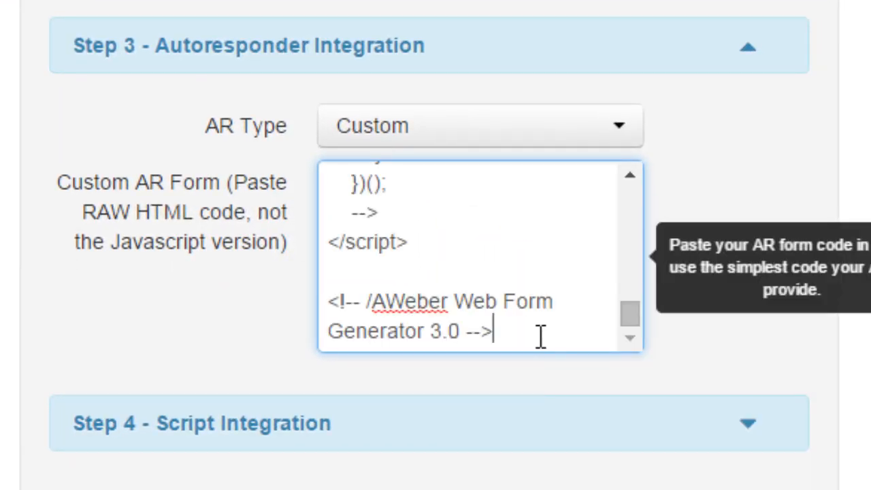
Set the autoresponder type to Aweber and review its Include Name and list ID settings.
{"action": "left_click", "coordinate": [449, 126]}
{"action": "left_click", "coordinate": [452, 227]}
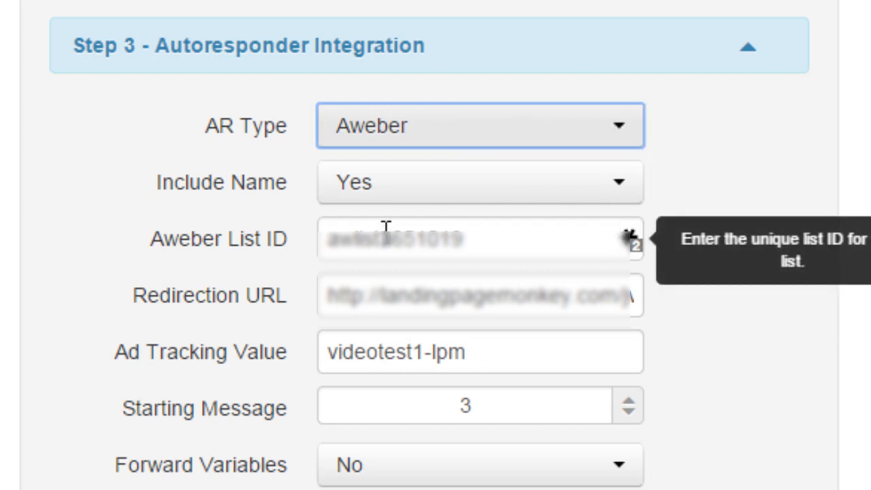
{"action": "left_click", "coordinate": [501, 238]}
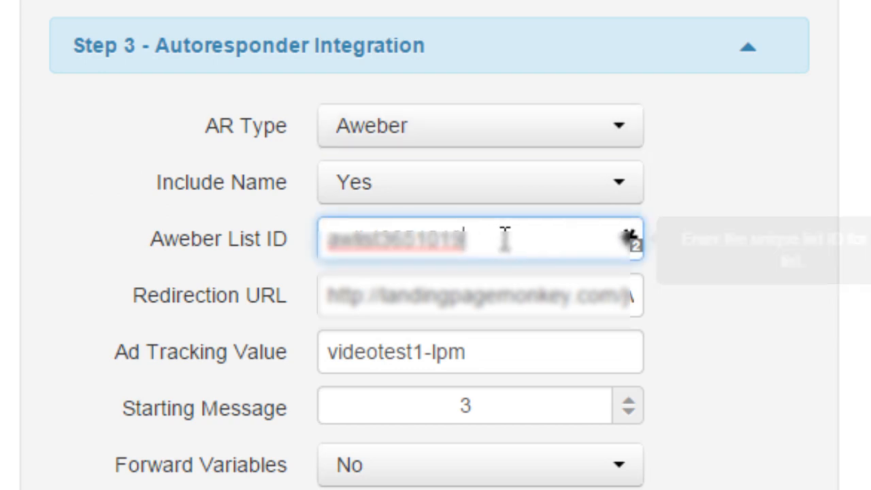
{"action": "left_click", "coordinate": [414, 184]}
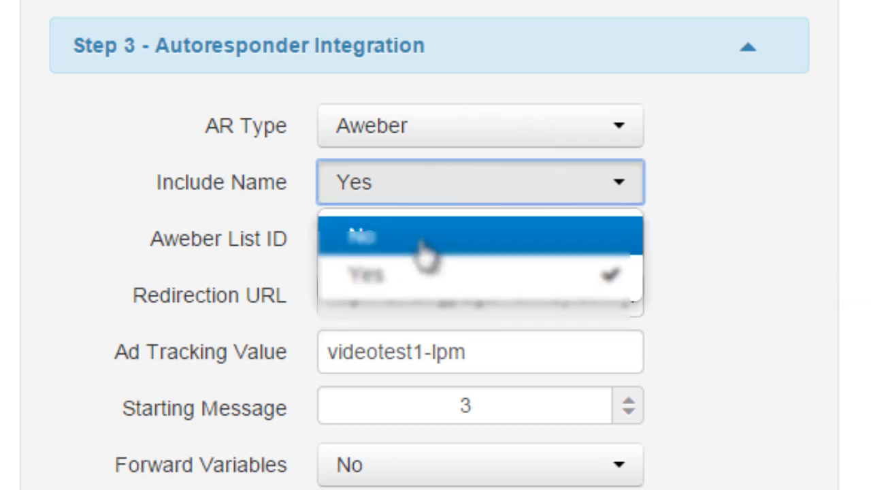
{"action": "left_click", "coordinate": [498, 238]}
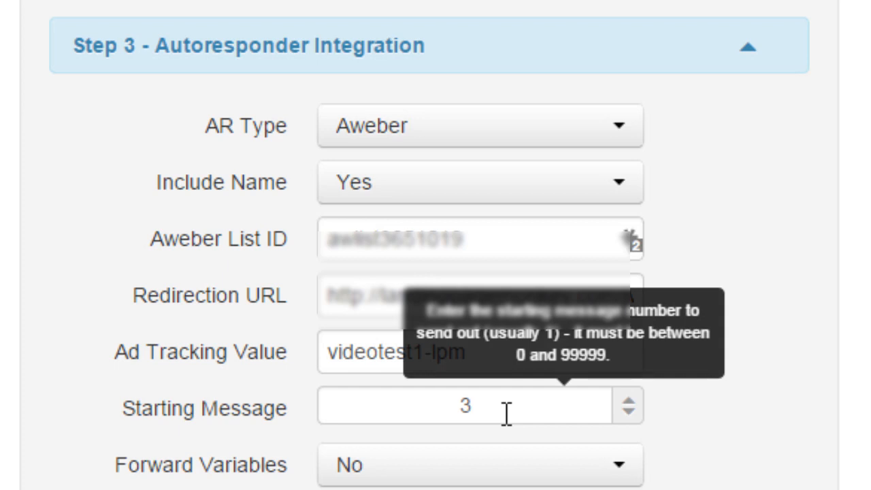
Set the Starting Message number for the Aweber integration to 2.
{"action": "left_click_drag", "start_coordinate": [505, 413], "coordinate": [443, 390]}
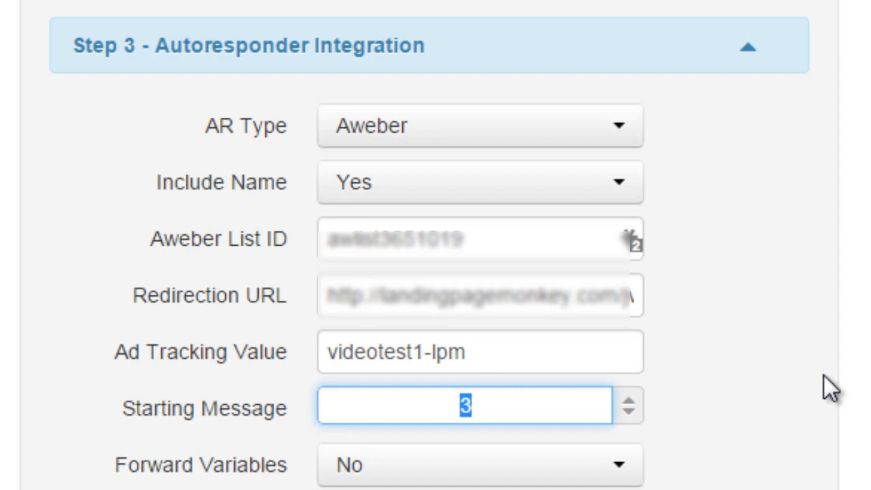
{"action": "type", "text": "0"}
{"action": "key", "text": "Up"}
{"action": "key", "text": "BackSpace"}
{"action": "type", "text": "2"}
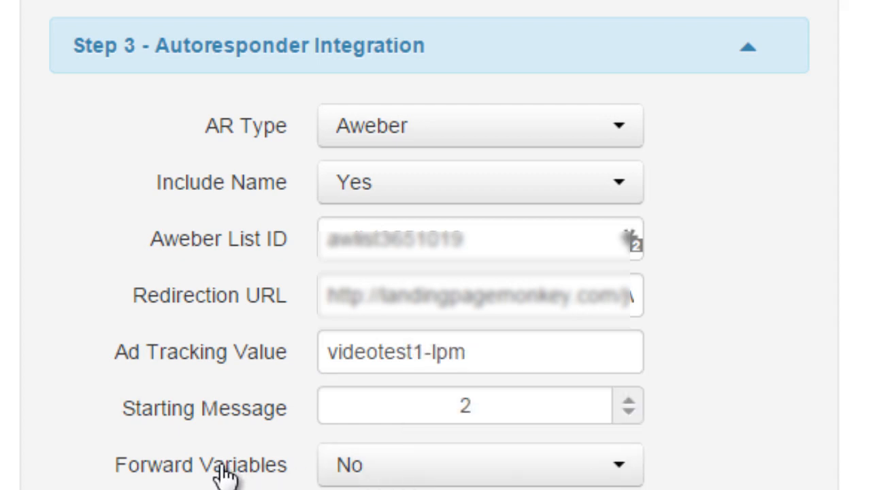
{"action": "left_click", "coordinate": [360, 482]}
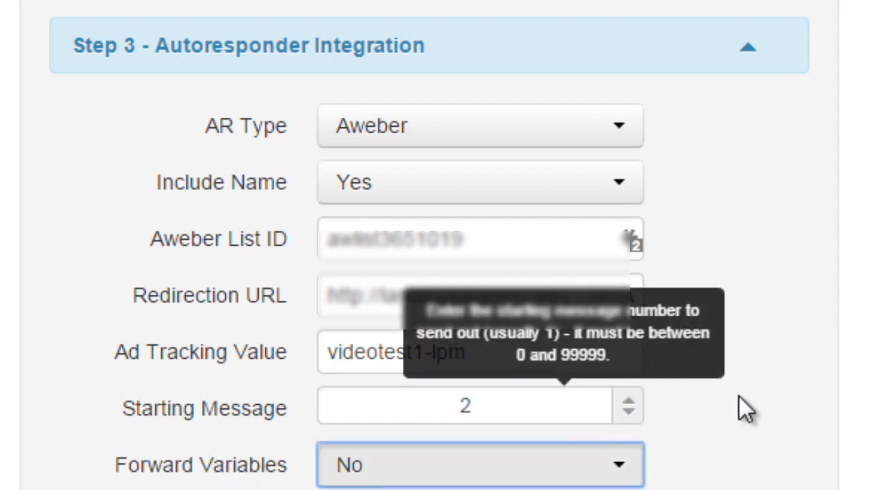
{"action": "left_click", "coordinate": [784, 366]}
Switch the autoresponder type to Mailchimp and review its Include Name and MailChimp Form URL fields.
{"action": "left_click", "coordinate": [515, 136]}
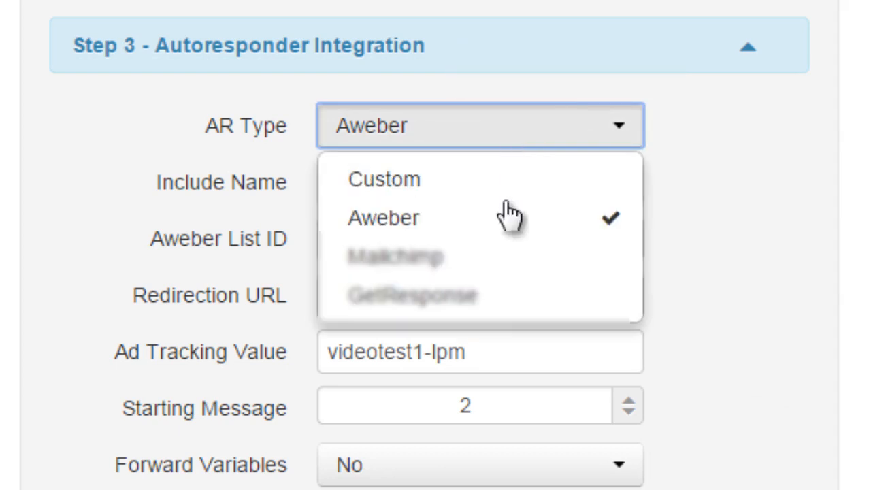
{"action": "left_click", "coordinate": [498, 257]}
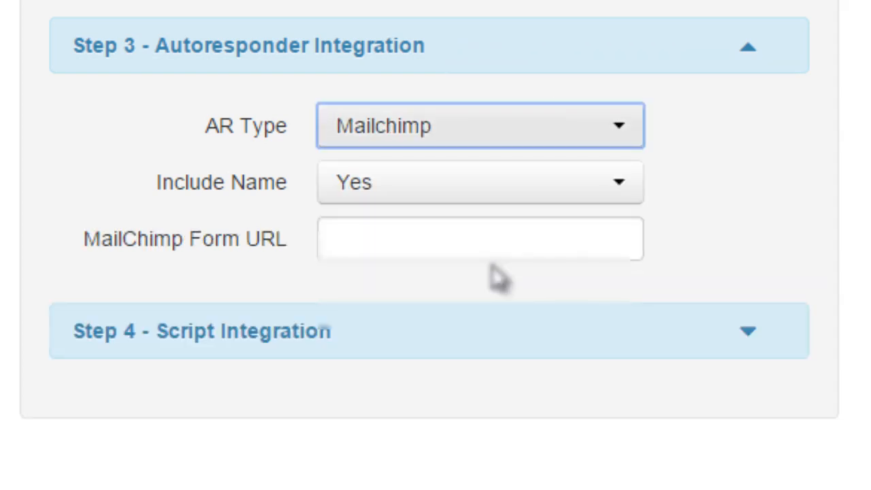
{"action": "left_click", "coordinate": [463, 198]}
{"action": "left_click", "coordinate": [714, 174]}
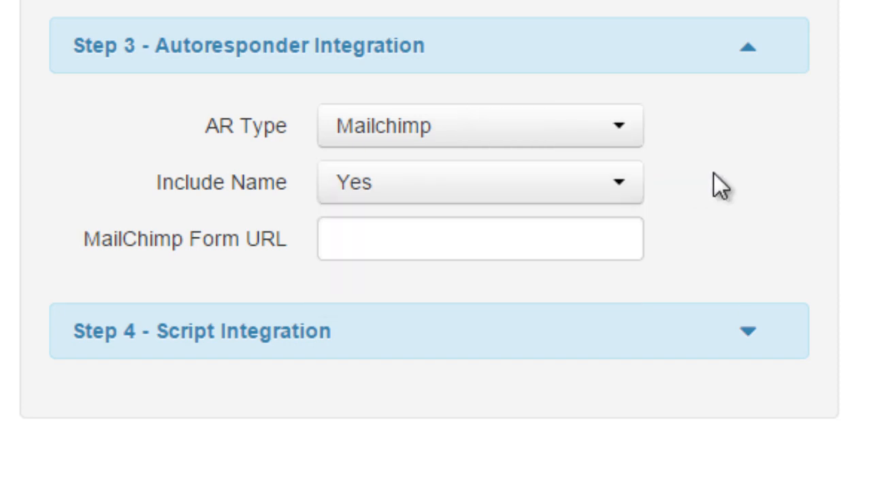
{"action": "left_click", "coordinate": [447, 228]}
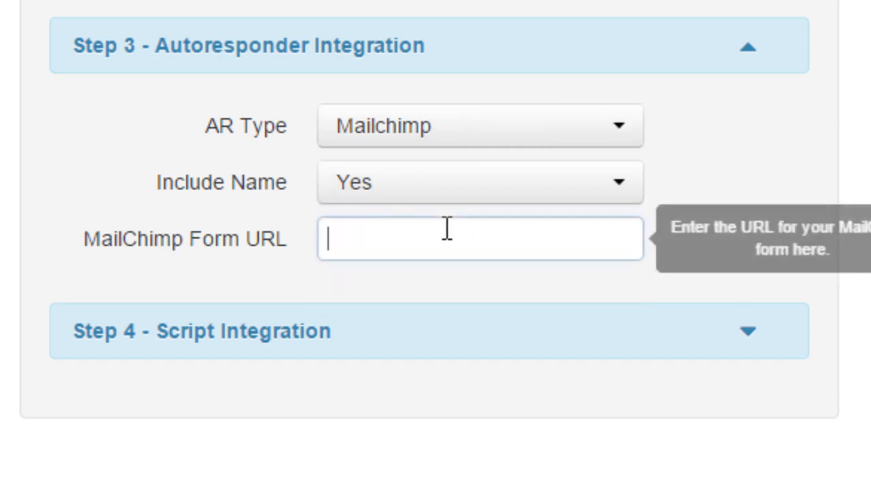
Set the autoresponder type to GetResponse and review its Include Name options.
{"action": "left_click", "coordinate": [559, 131]}
{"action": "left_click", "coordinate": [534, 293]}
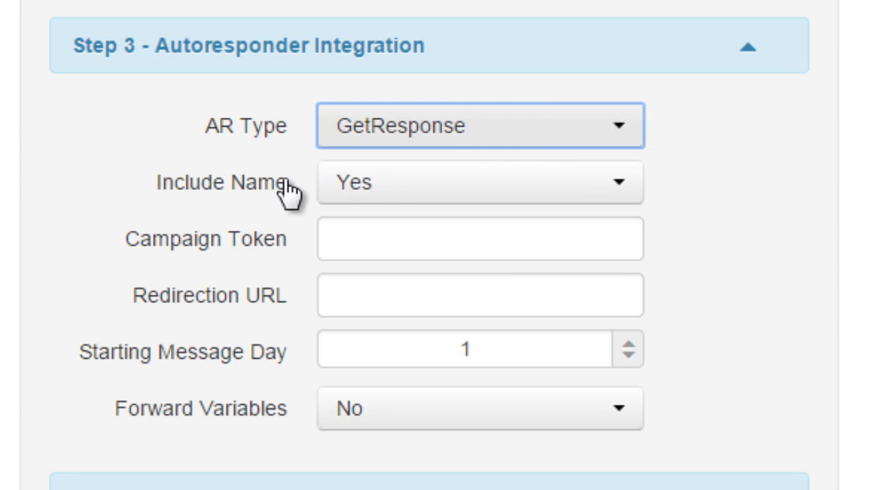
{"action": "left_click", "coordinate": [396, 206]}
{"action": "left_click", "coordinate": [760, 175]}
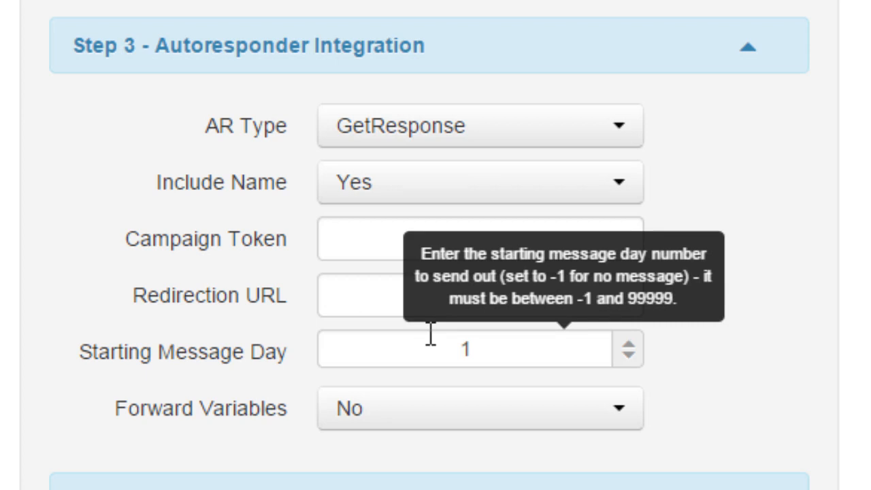
Set the Starting Message Day for the GetResponse integration to 3.
{"action": "double_click", "coordinate": [470, 343]}
{"action": "type", "text": "-1"}
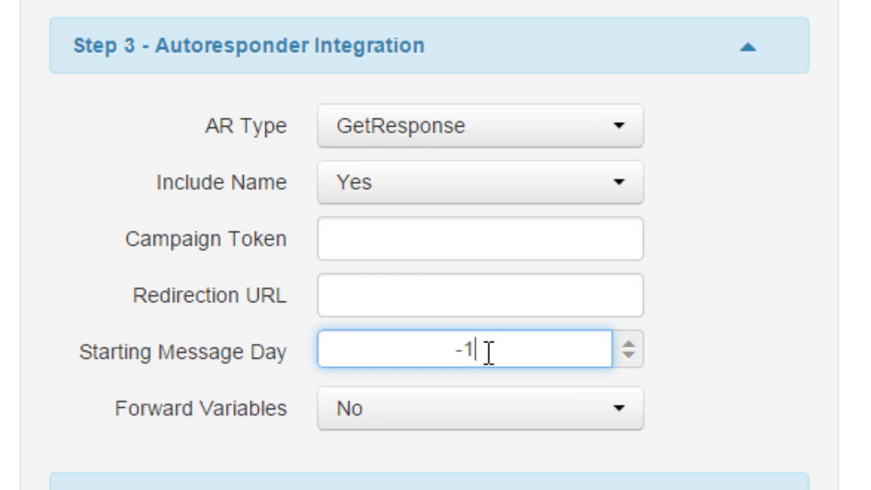
{"action": "key", "text": "BackSpace"}
{"action": "key", "text": "BackSpace"}
{"action": "type", "text": "3"}
{"action": "left_click_drag", "start_coordinate": [486, 347], "coordinate": [451, 342]}
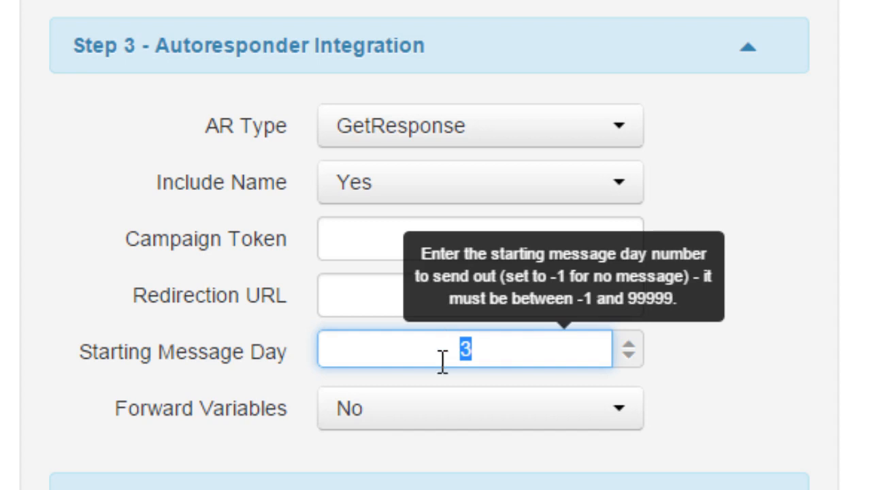
{"action": "left_click", "coordinate": [411, 416]}
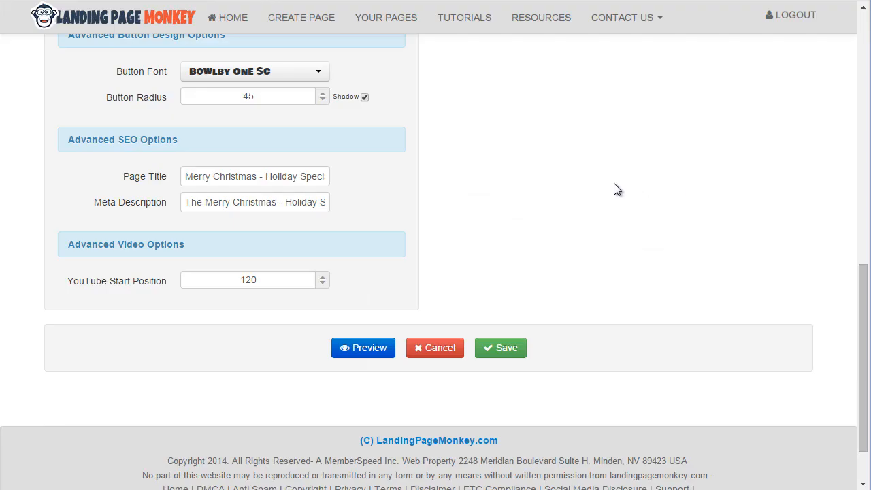
Preview the landing page and check the name and email fields of the opt-in form behind Access Free Gift.
{"action": "left_click", "coordinate": [376, 353]}
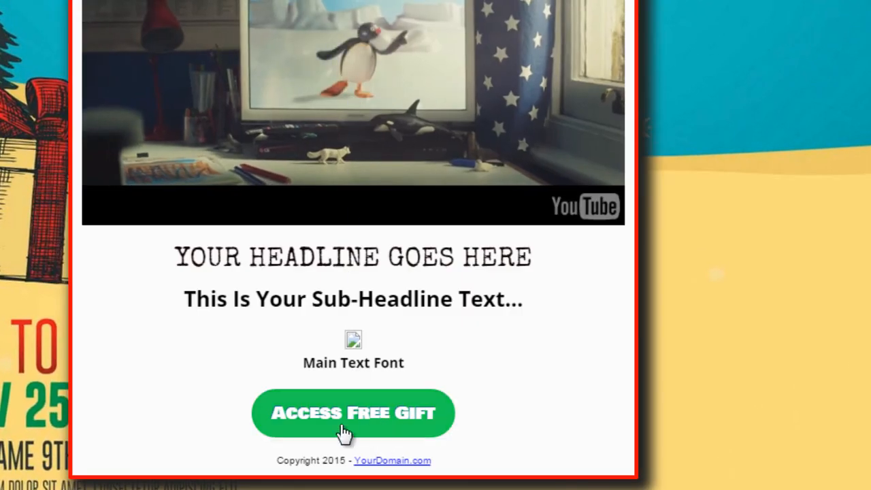
{"action": "left_click", "coordinate": [387, 429]}
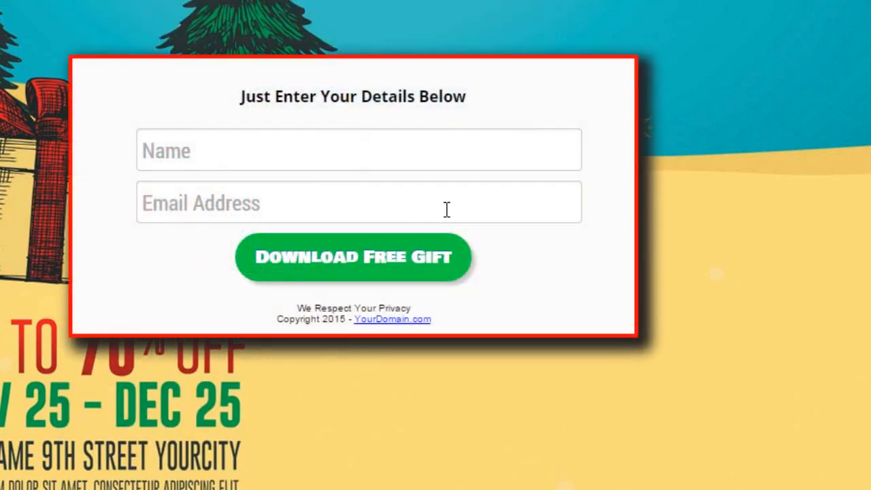
{"action": "left_click", "coordinate": [447, 140]}
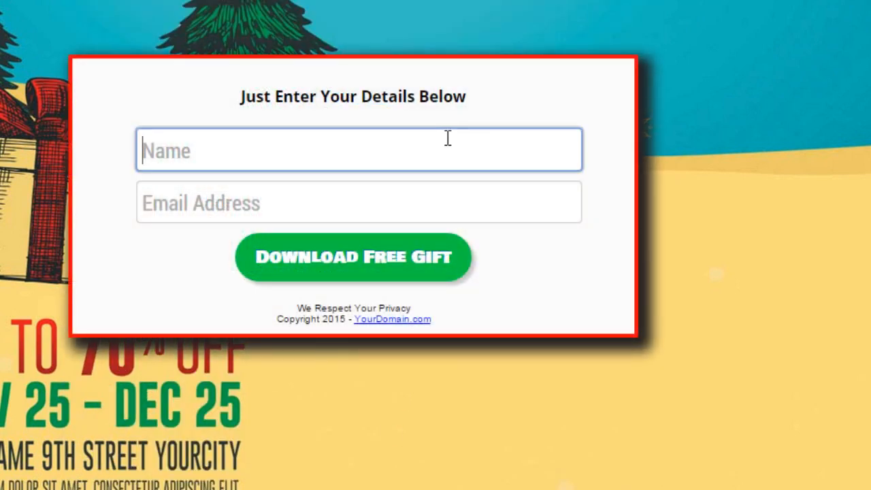
{"action": "left_click", "coordinate": [231, 210]}
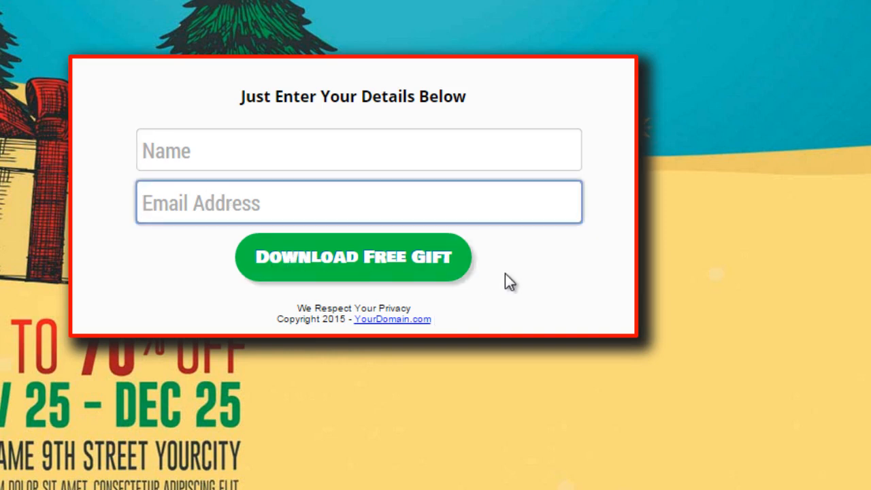